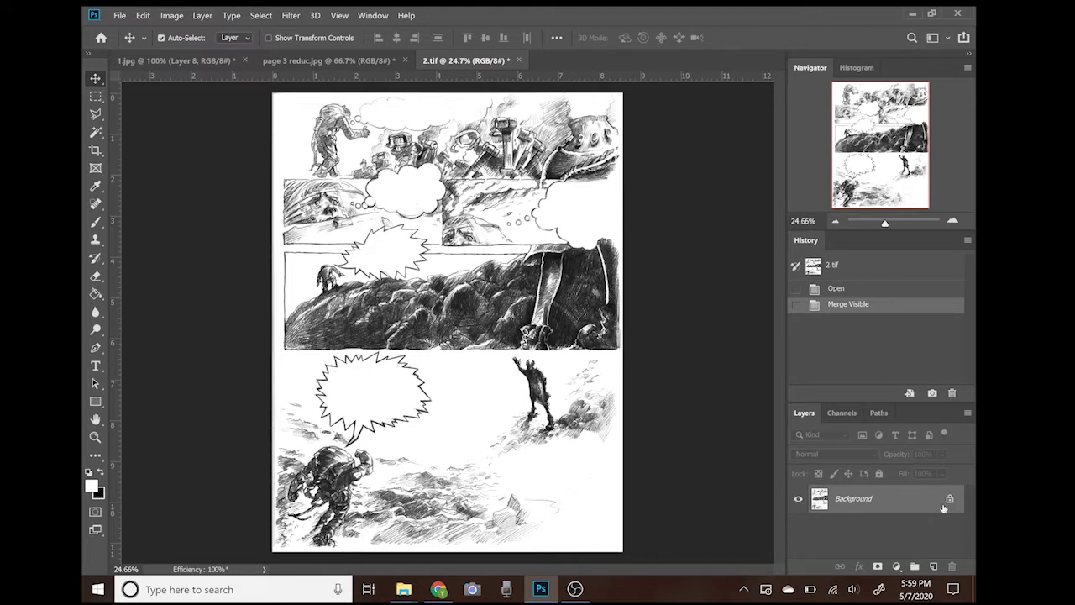
Step: Convert the locked Background into an editable Layer 0 and make it active
double_click(854, 499)
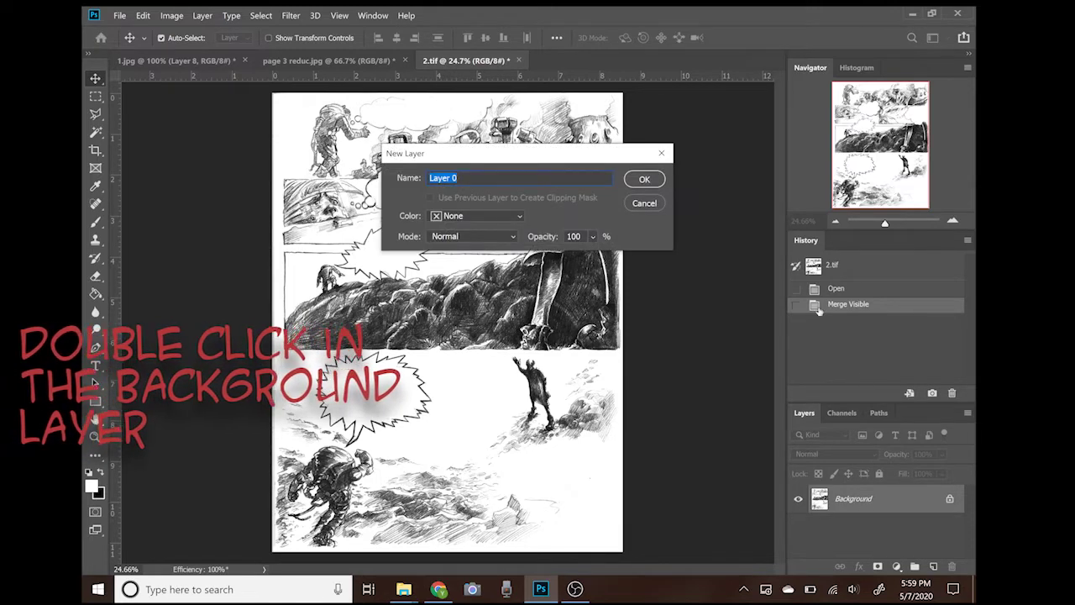
left_click(642, 180)
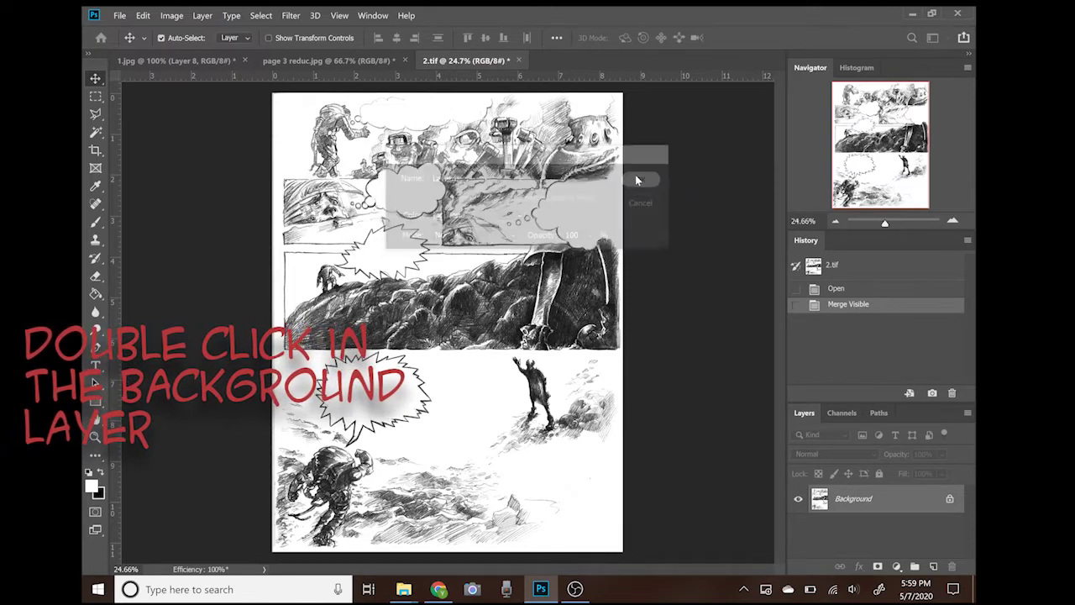
left_click(948, 498)
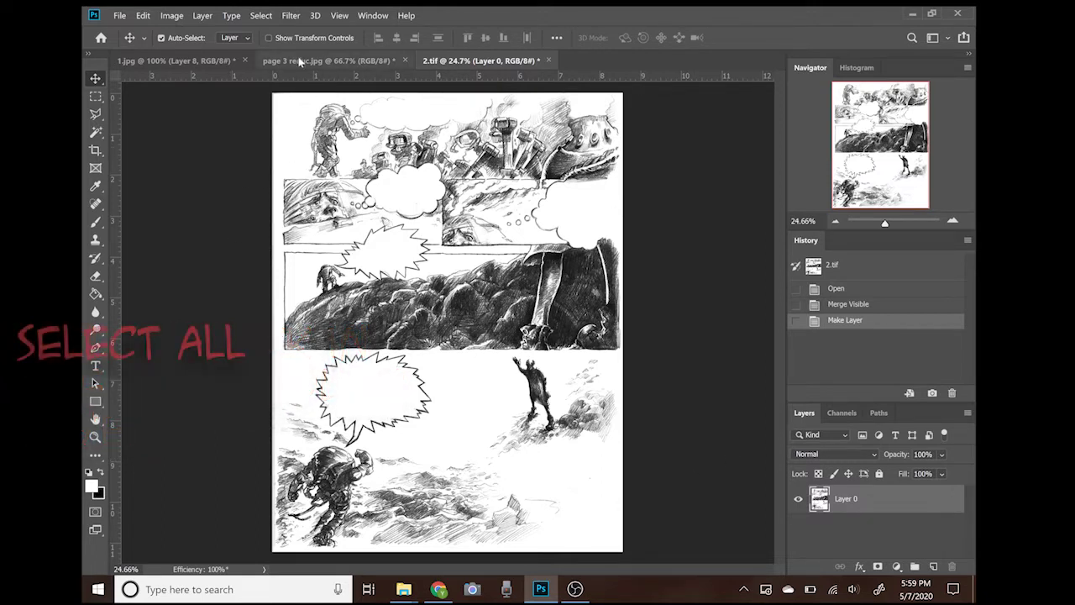
Step: Select the entire canvas and cut the whole drawing off Layer 0
left_click(260, 15)
left_click(263, 30)
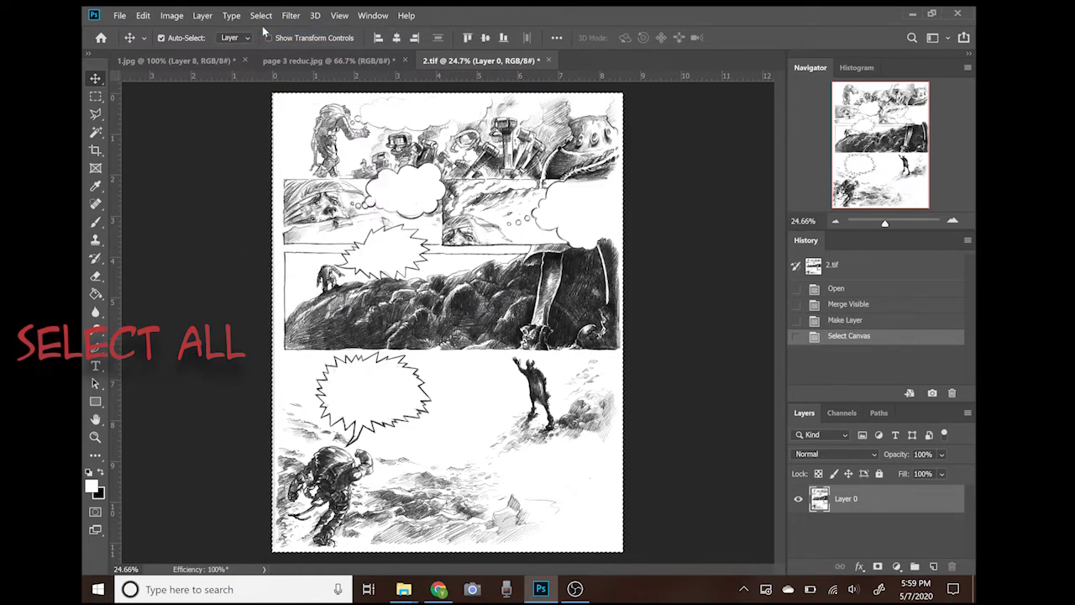
left_click(142, 15)
left_click(162, 88)
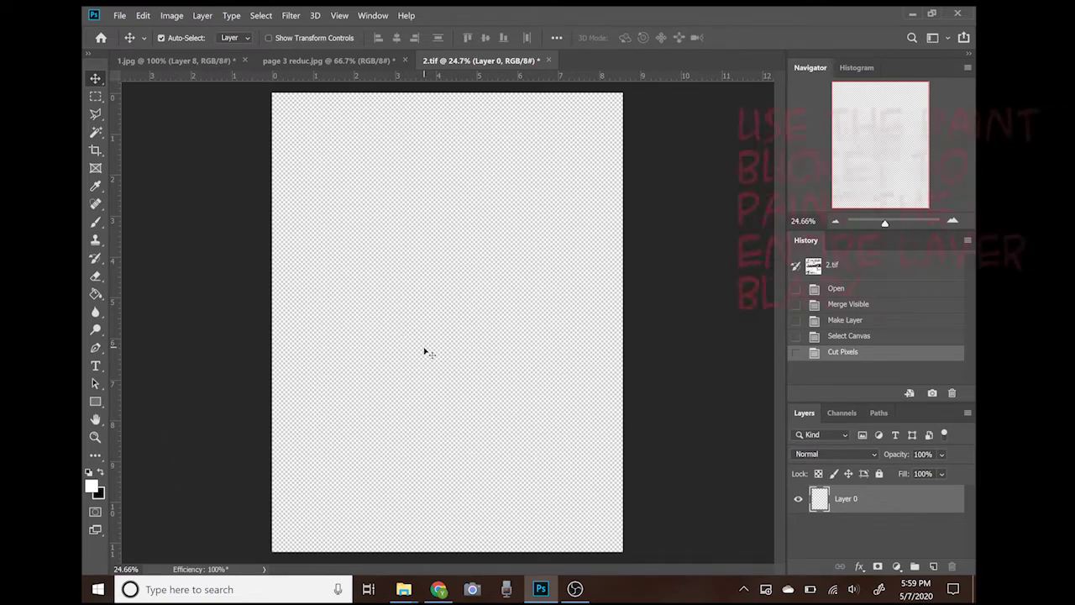
Step: Fill the empty Layer 0 solid black with the Paint Bucket, then enter Quick Mask mode
left_click(101, 472)
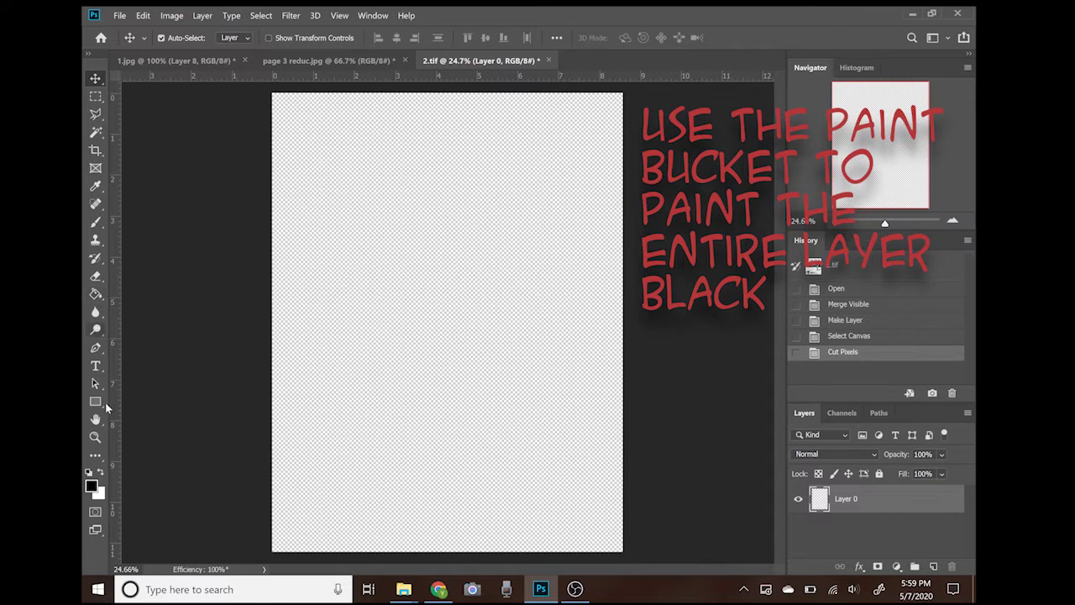
left_click(96, 294)
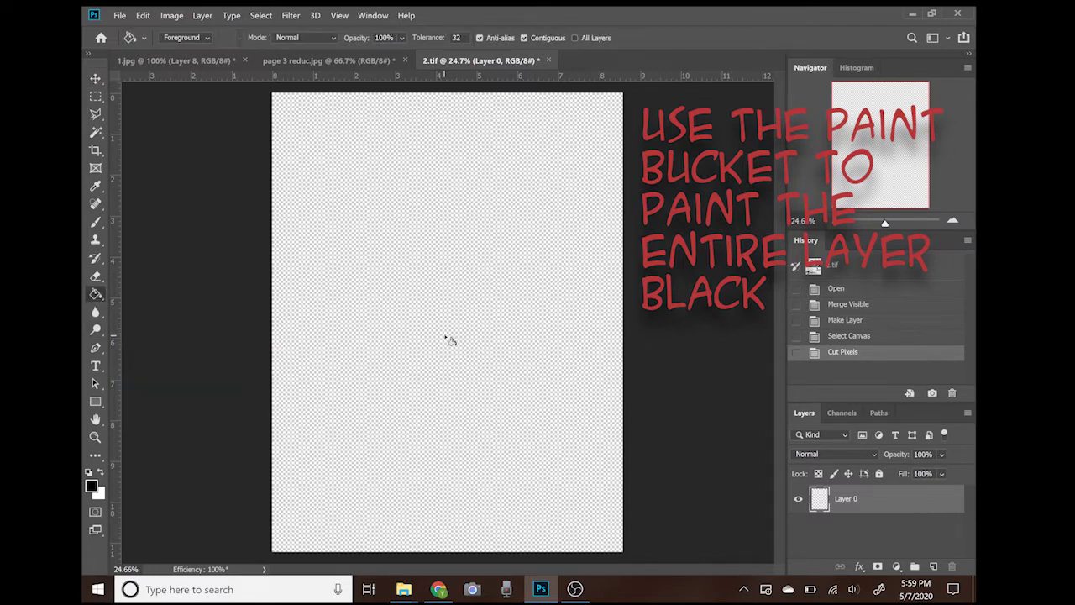
left_click(423, 291)
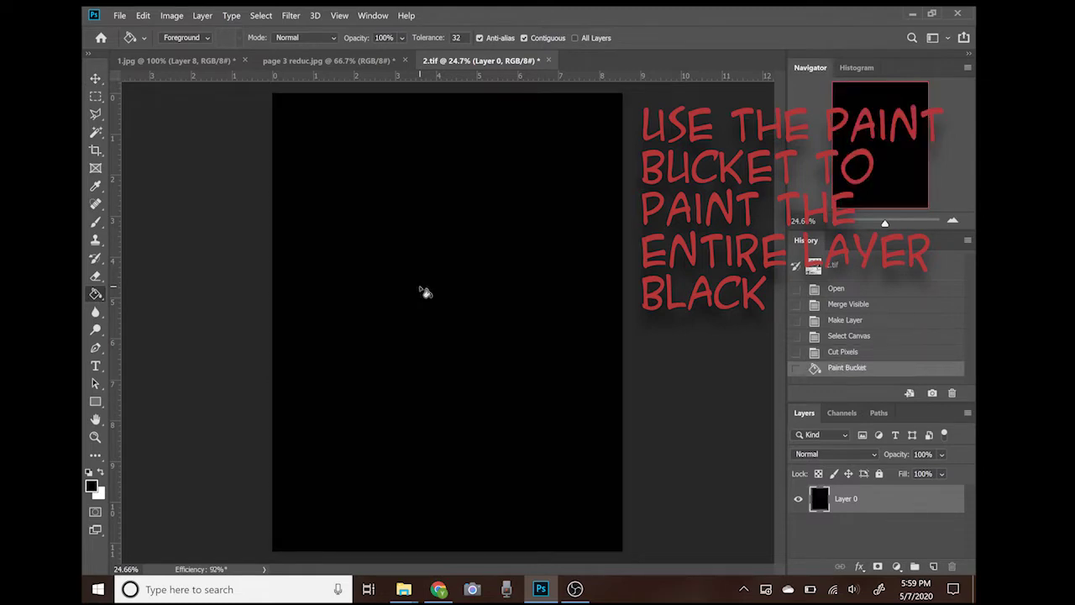
left_click(95, 511)
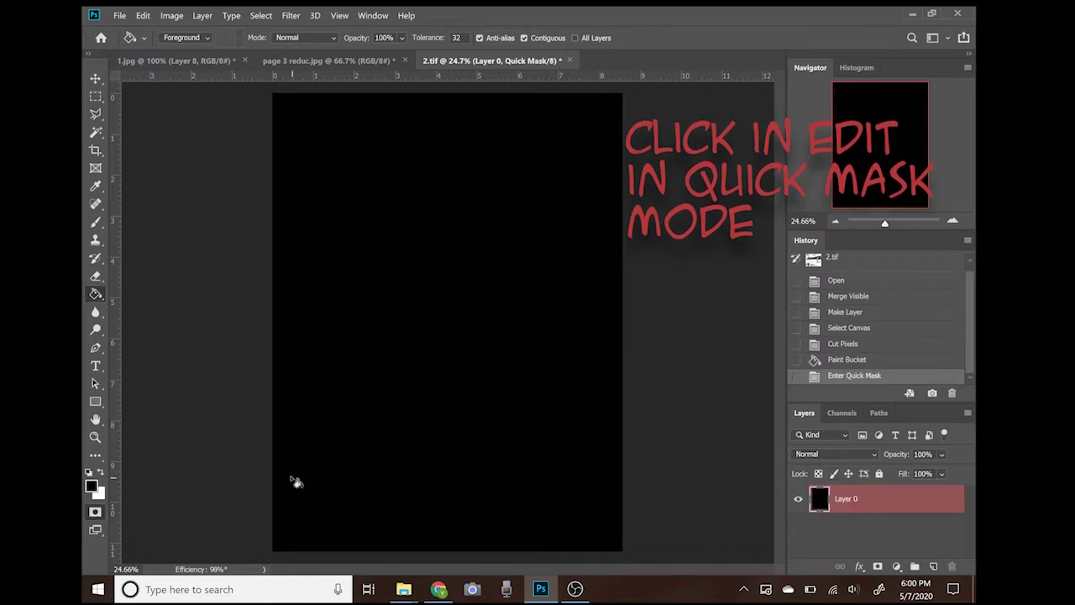
Step: Paste the cut drawing into the quick mask, exit to a selection, and clear it from the black layer
left_click(143, 15)
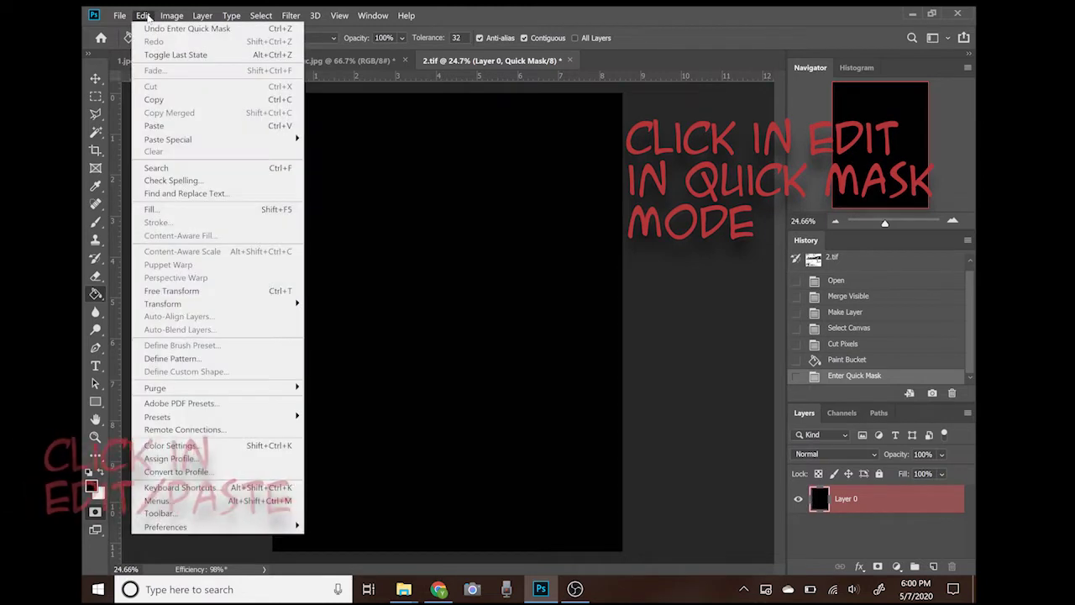
left_click(151, 127)
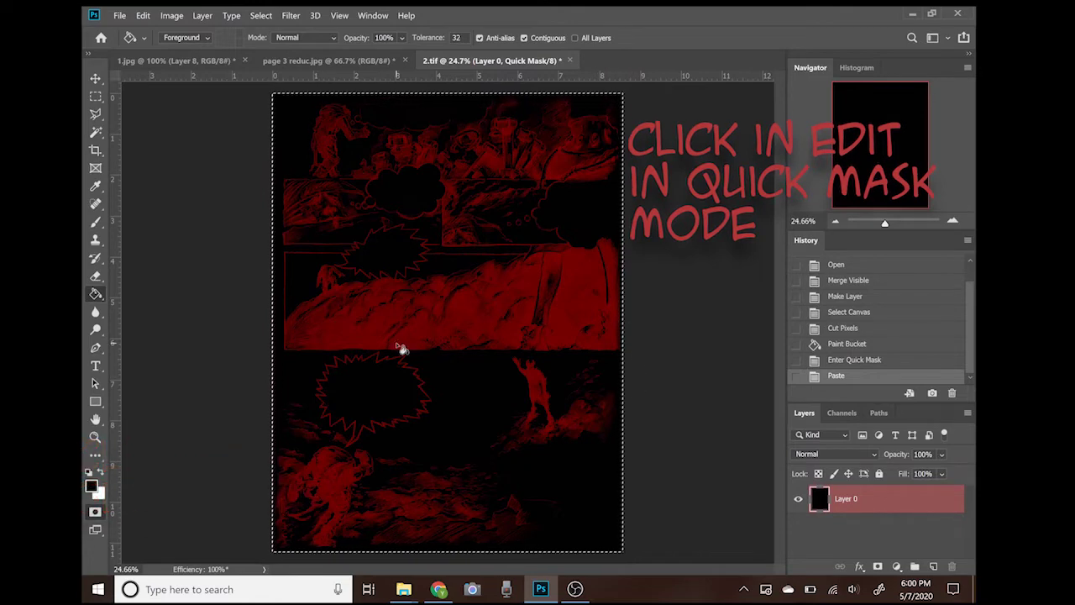
left_click(97, 511)
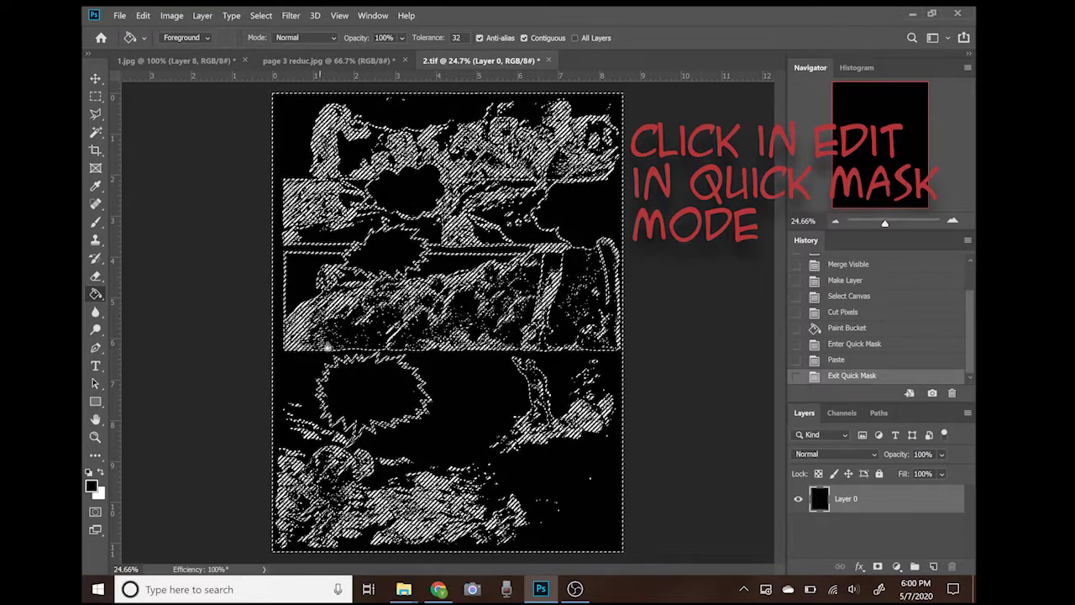
left_click(144, 16)
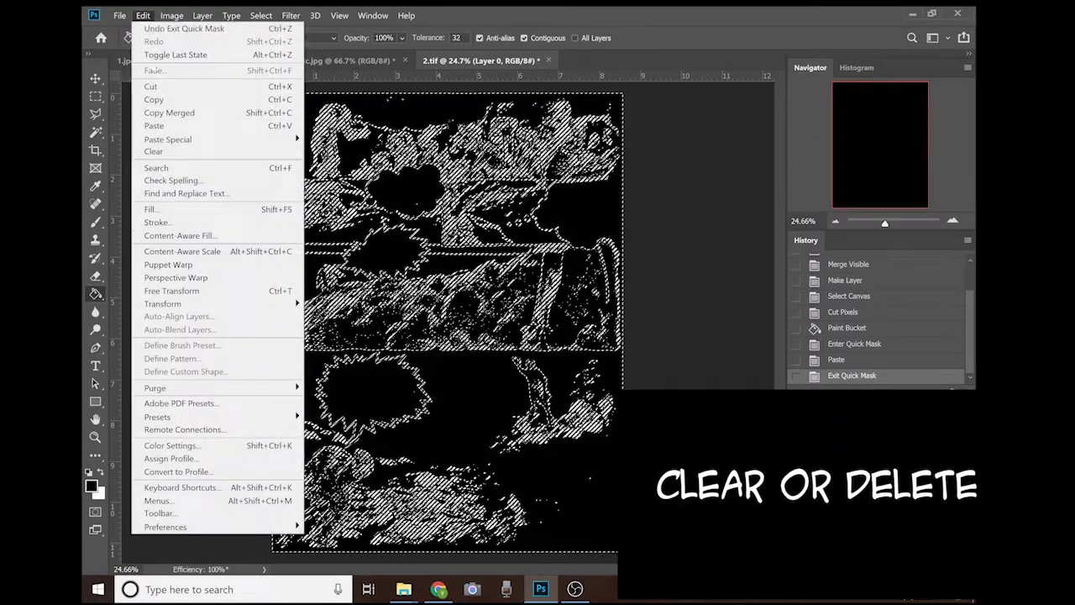
left_click(159, 152)
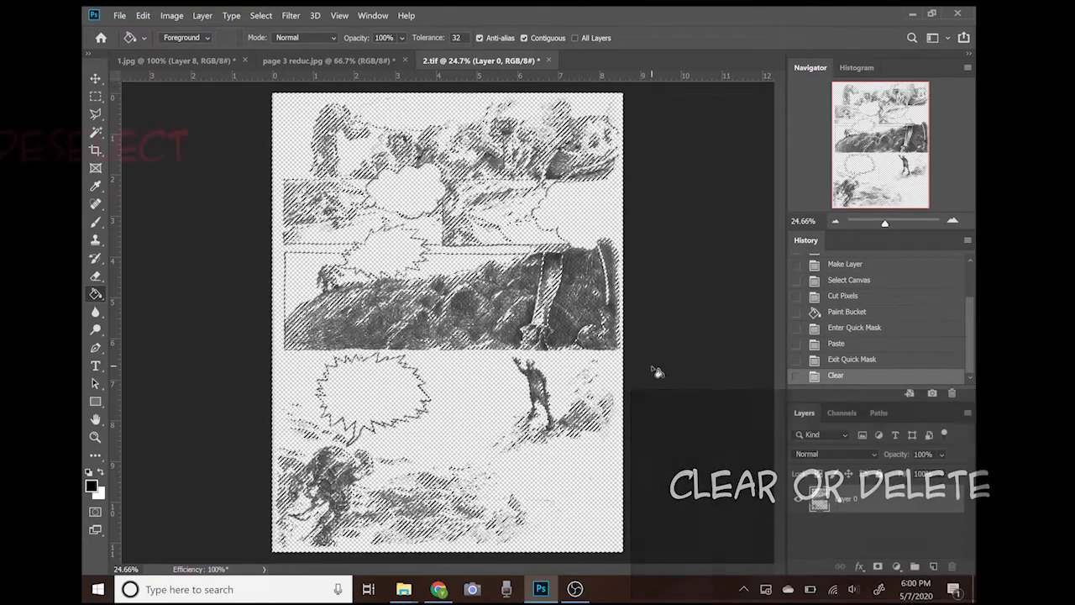
Step: Deselect, check the line art by hiding and showing Layer 0, and open the Layer menu
left_click(260, 15)
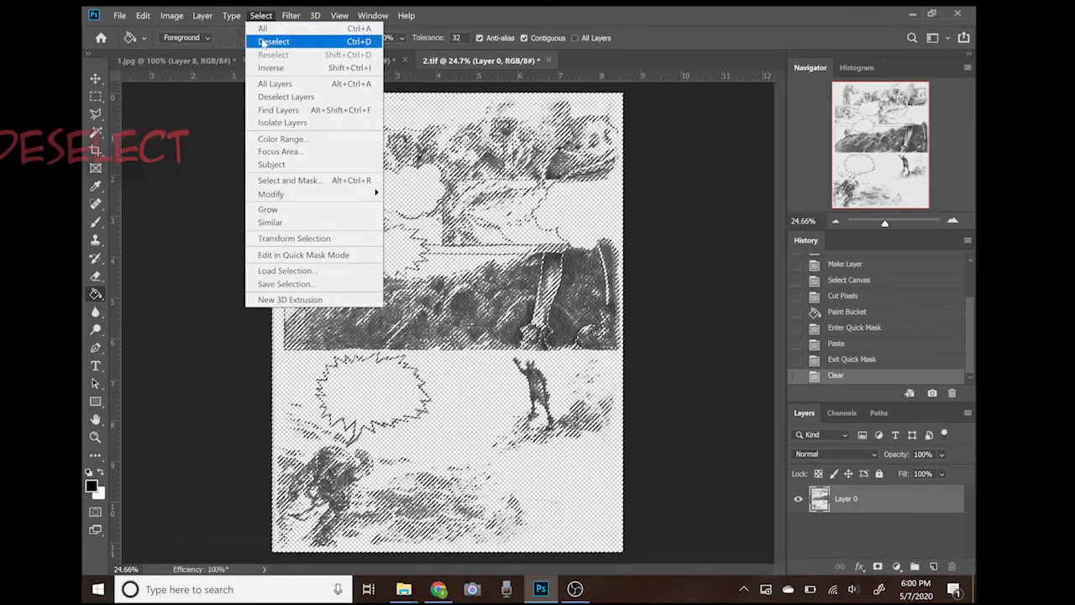
left_click(273, 41)
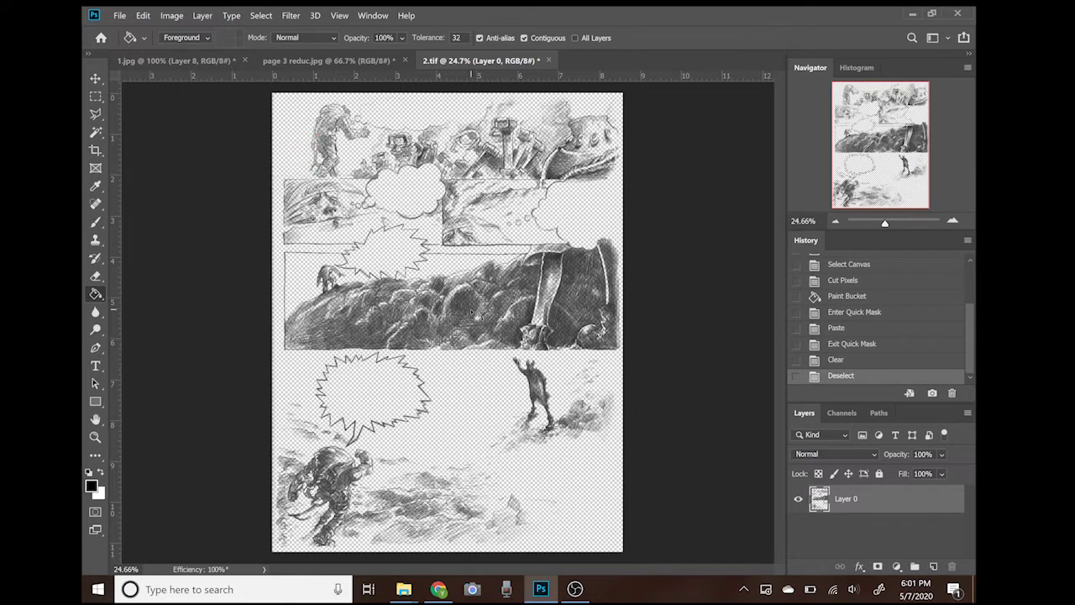
left_click(798, 500)
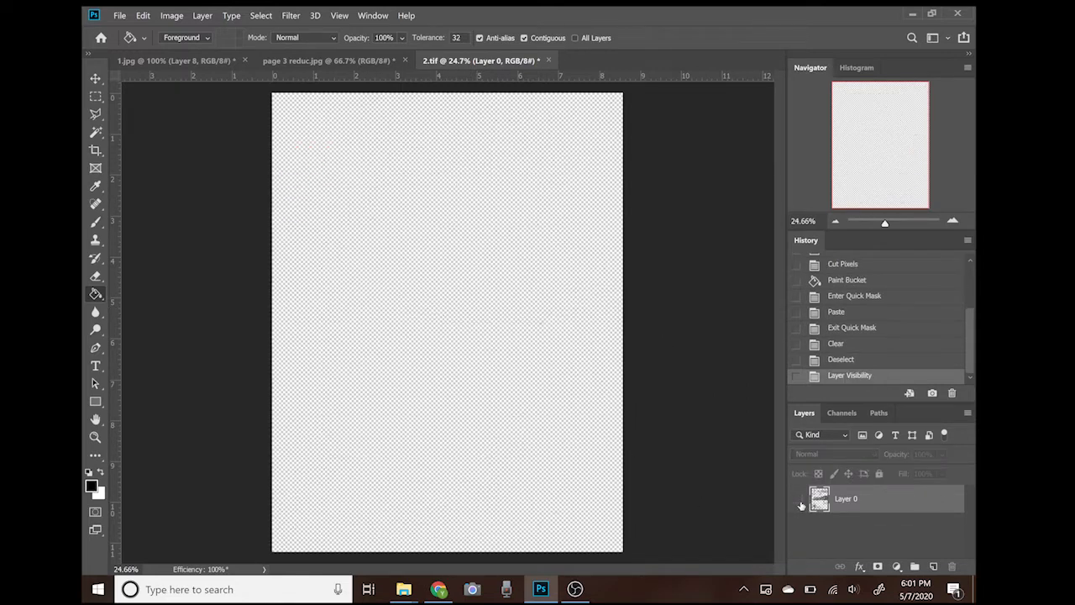
left_click(799, 501)
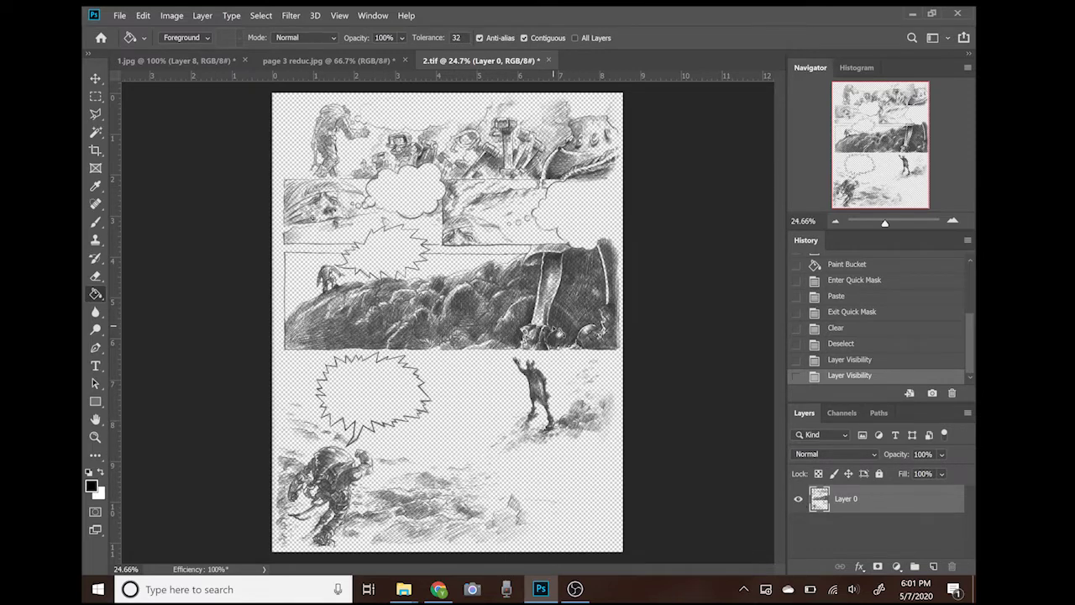
left_click(202, 16)
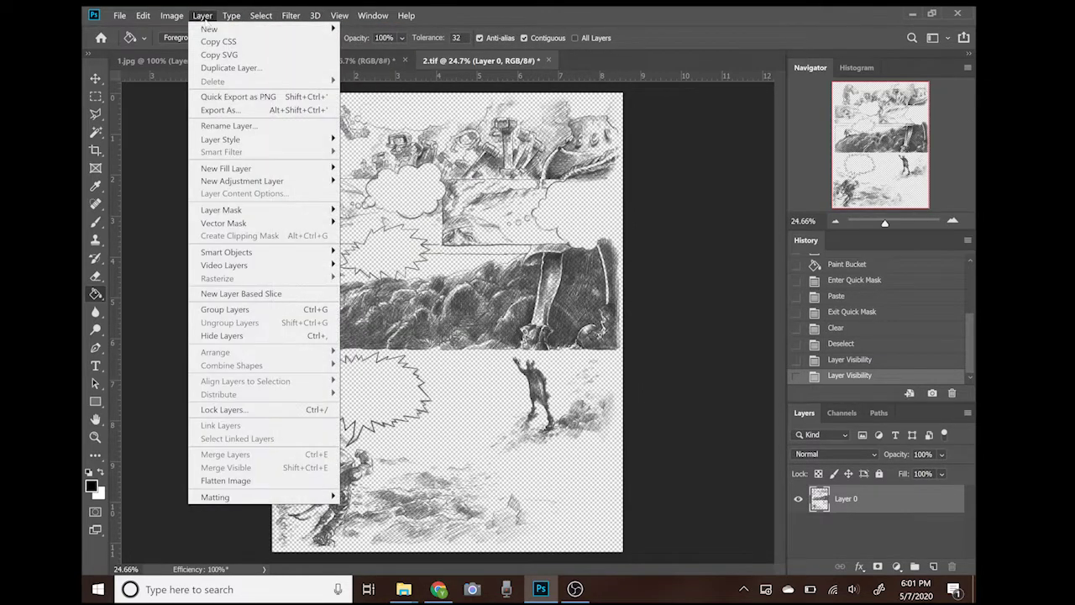
Step: Create a new Layer 1 and fill it with white
left_click(353, 29)
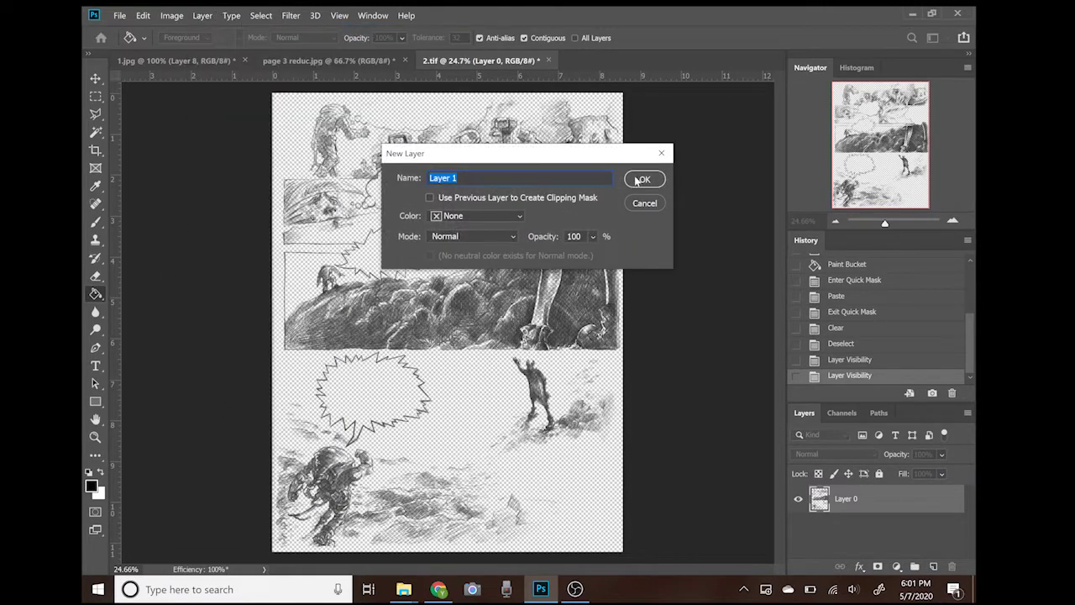
left_click(640, 180)
left_click(101, 473)
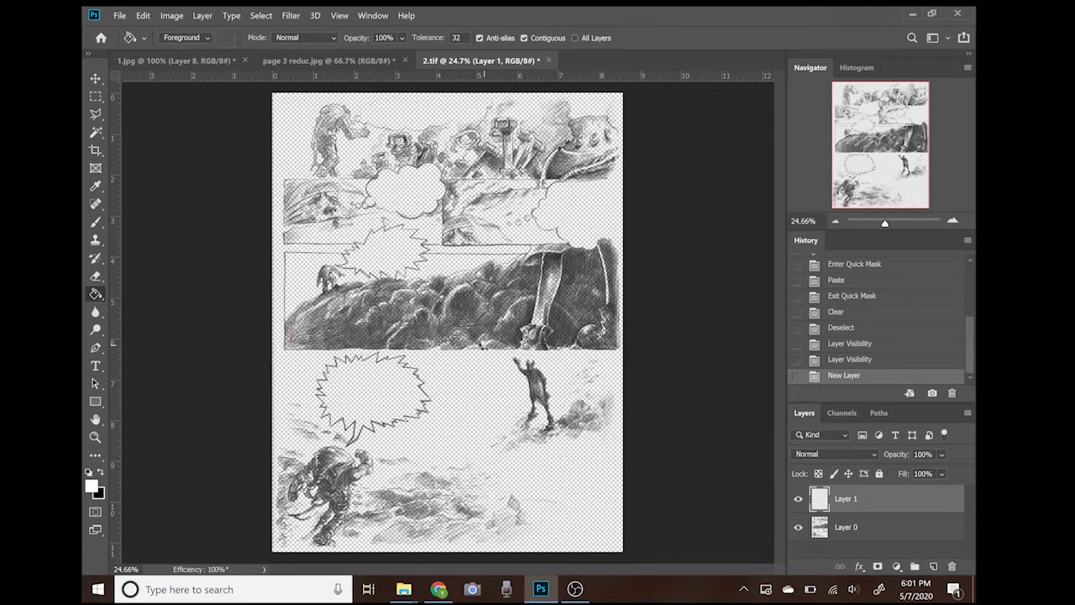
left_click(484, 345)
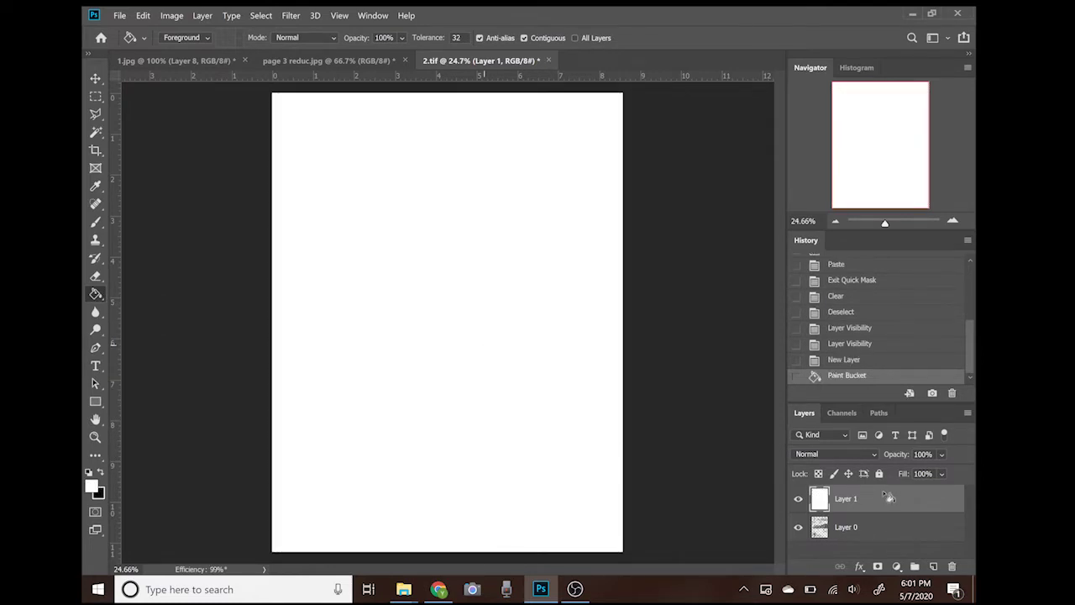
Step: Move the white Layer 1 beneath Layer 0 and toggle the line art to check it
left_click_drag(876, 501, 886, 537)
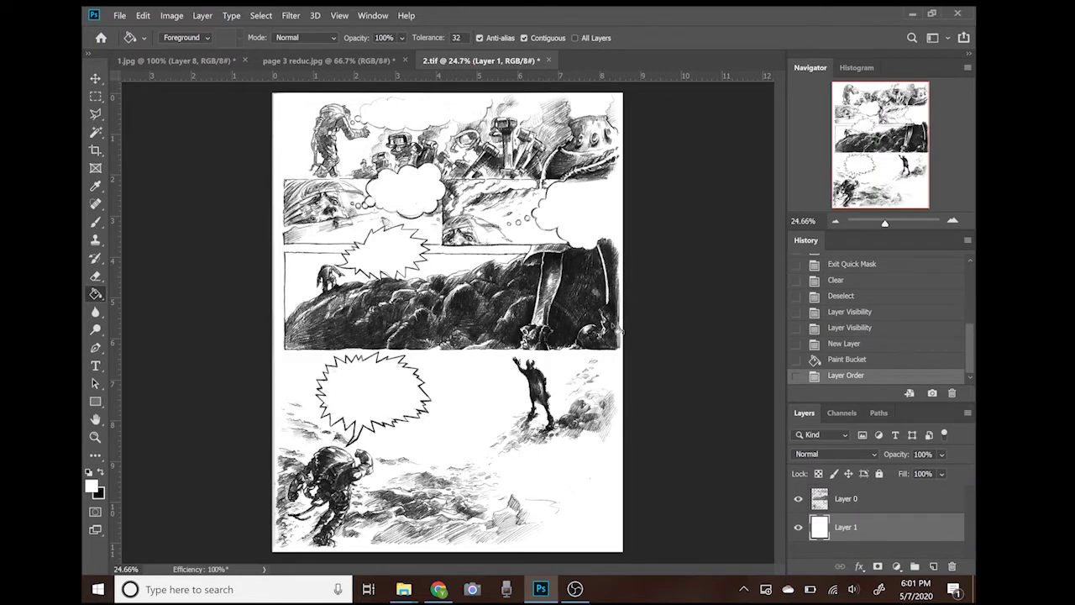
left_click(798, 499)
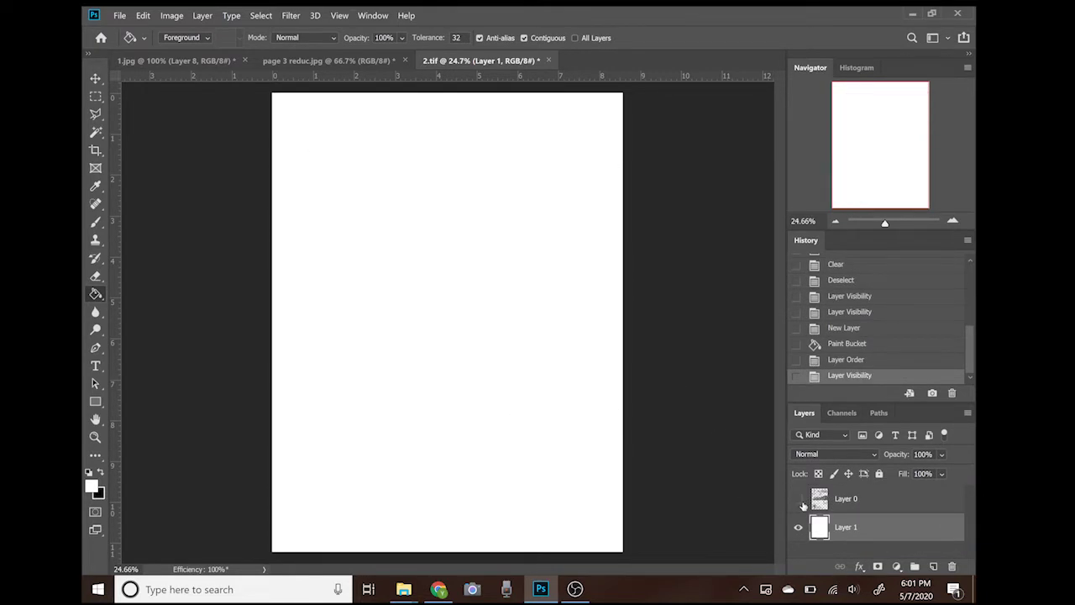
left_click(799, 499)
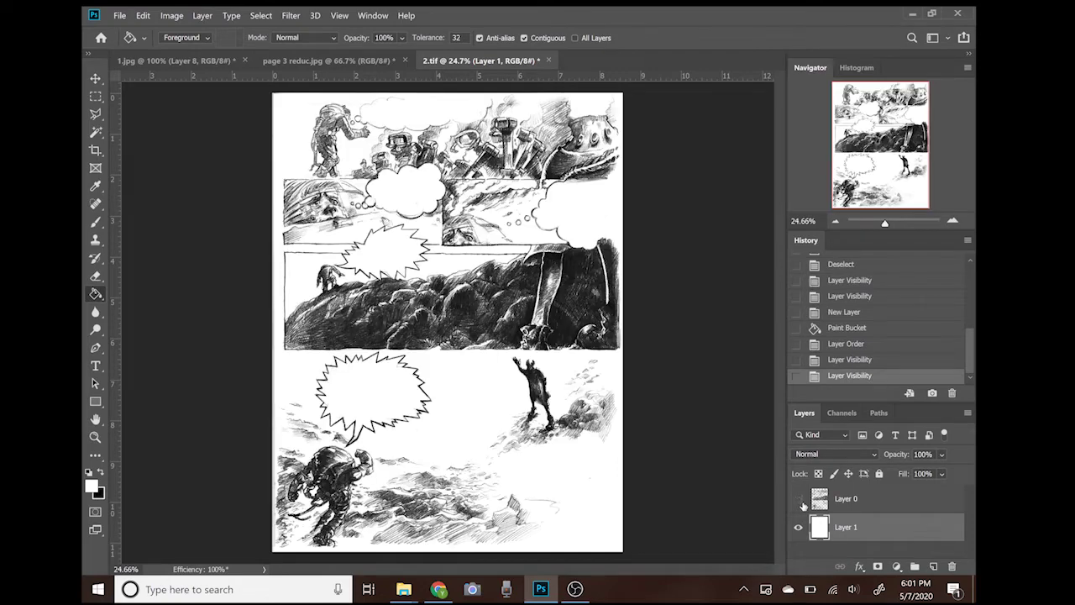
left_click(798, 499)
left_click(798, 499)
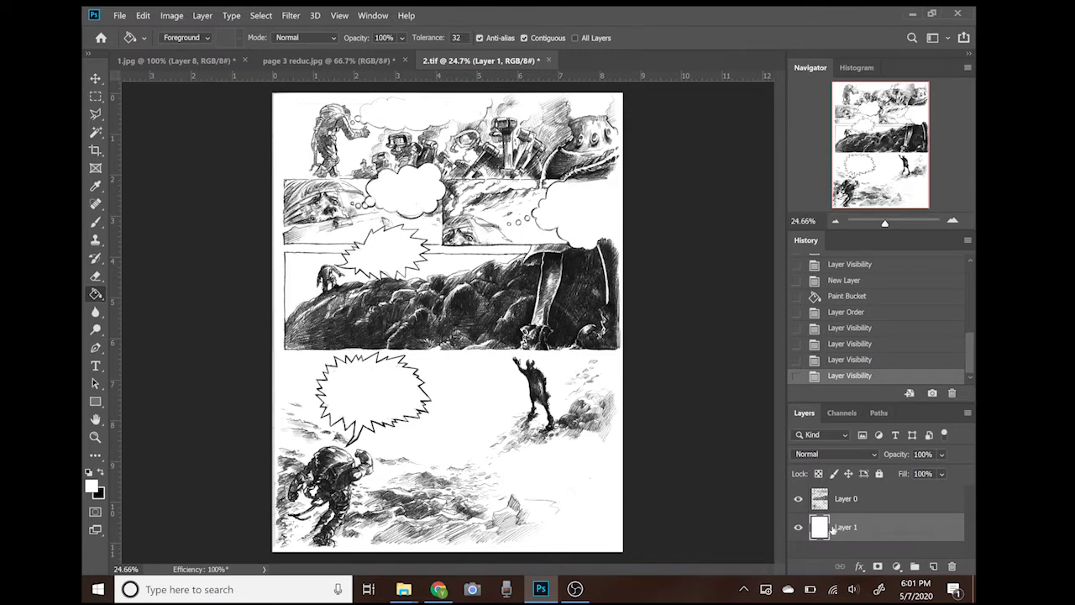
left_click(798, 499)
Step: Zoom in on the comic page and bring the top panels with the thought bubble into view
left_click(799, 499)
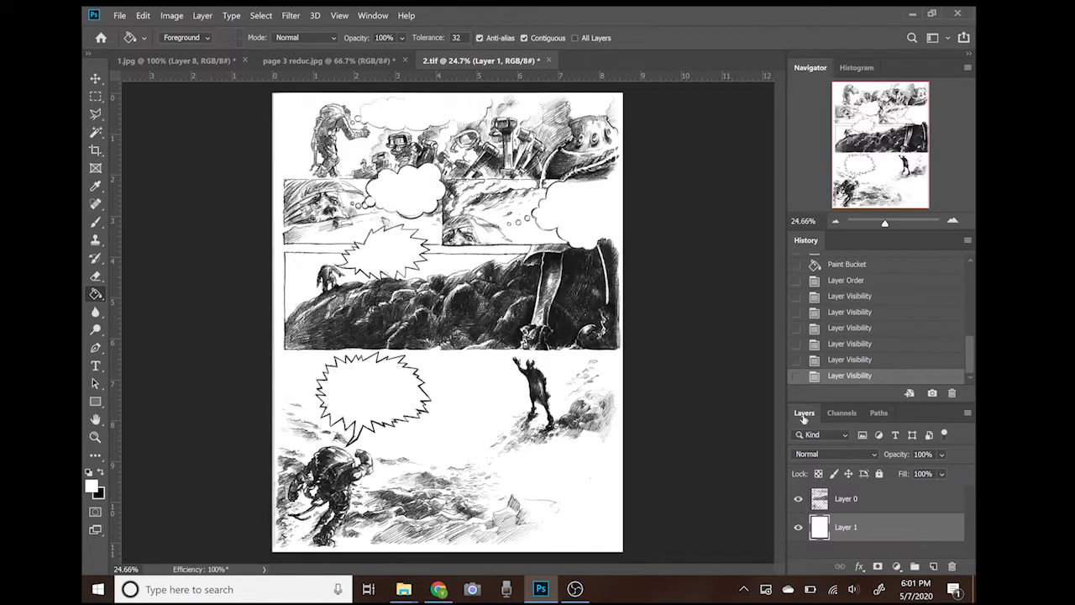
left_click_drag(886, 224, 892, 225)
left_click_drag(873, 151, 873, 133)
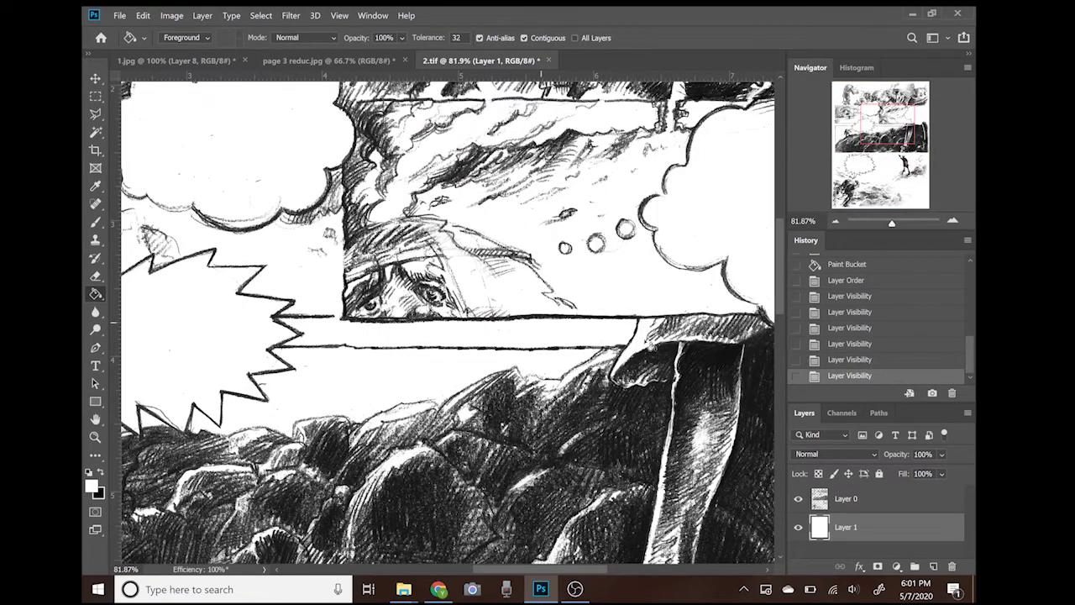
mouse_move(880, 136)
left_mouse_down()
mouse_move(895, 142)
mouse_move(895, 132)
left_mouse_up()
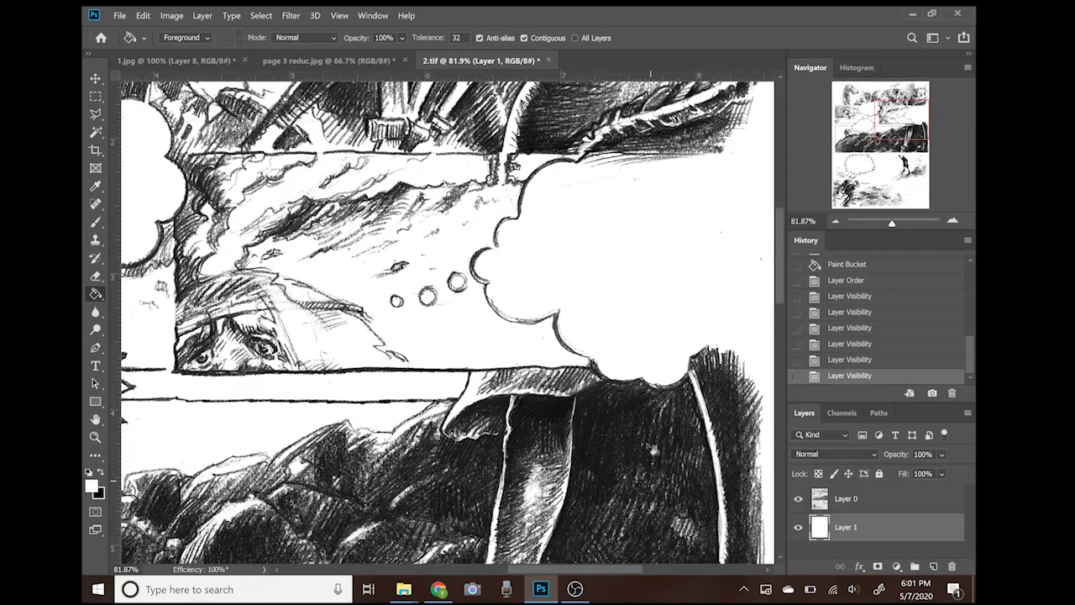
Step: Rename Layer 0 to 'lines'
left_click(95, 113)
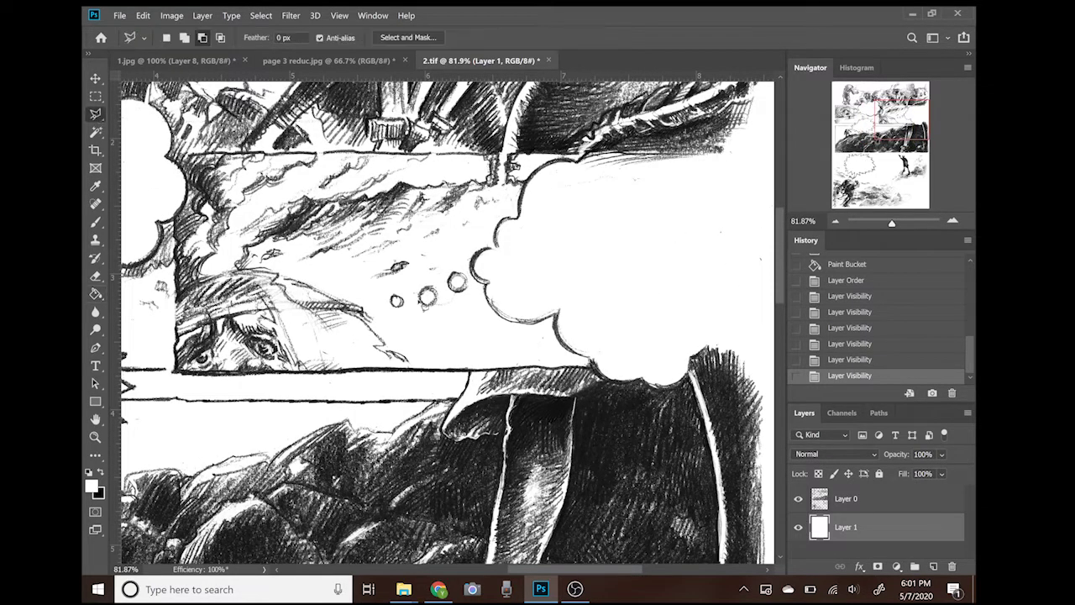
left_click(845, 502)
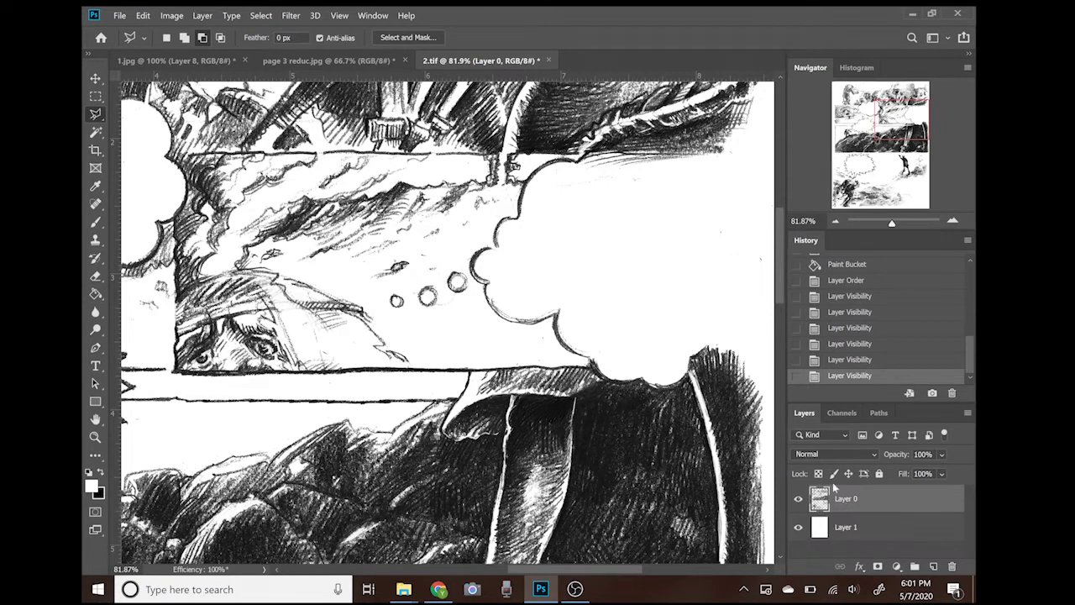
double_click(846, 499)
key("BackSpace")
type("lines")
key("Return")
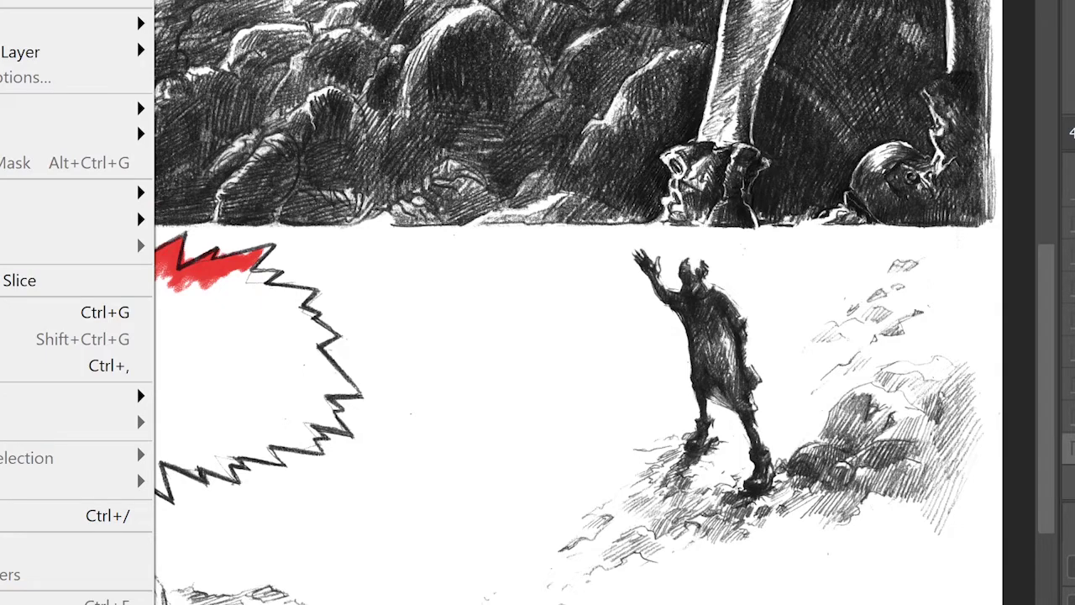
Step: Add a new colouring layer and choose a darker orange shade in the Color Picker
mouse_move(84, 0)
left_click(210, 1)
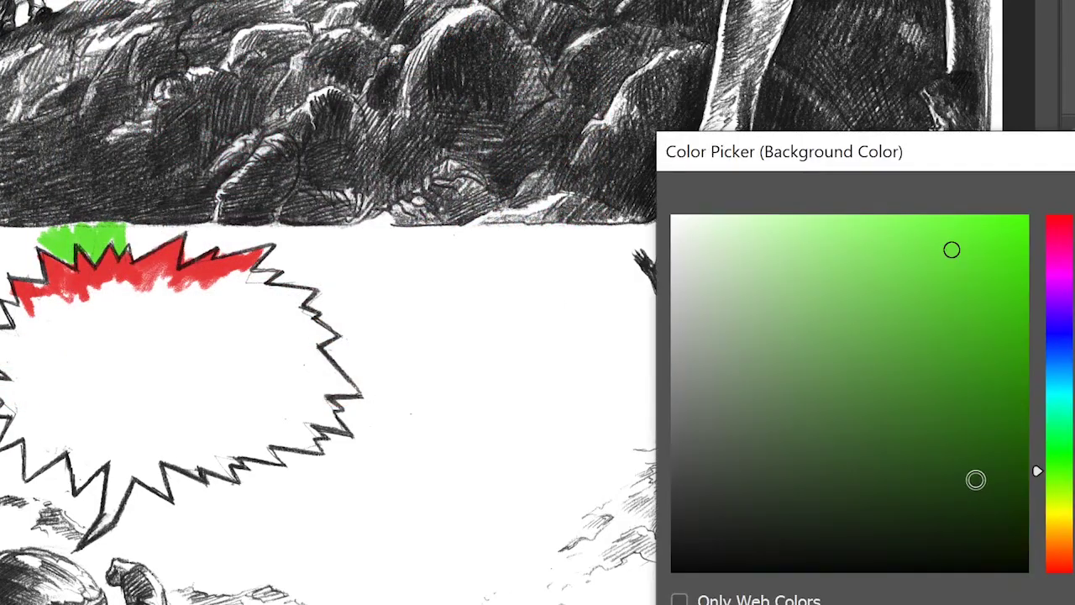
left_click(1063, 533)
left_click(969, 410)
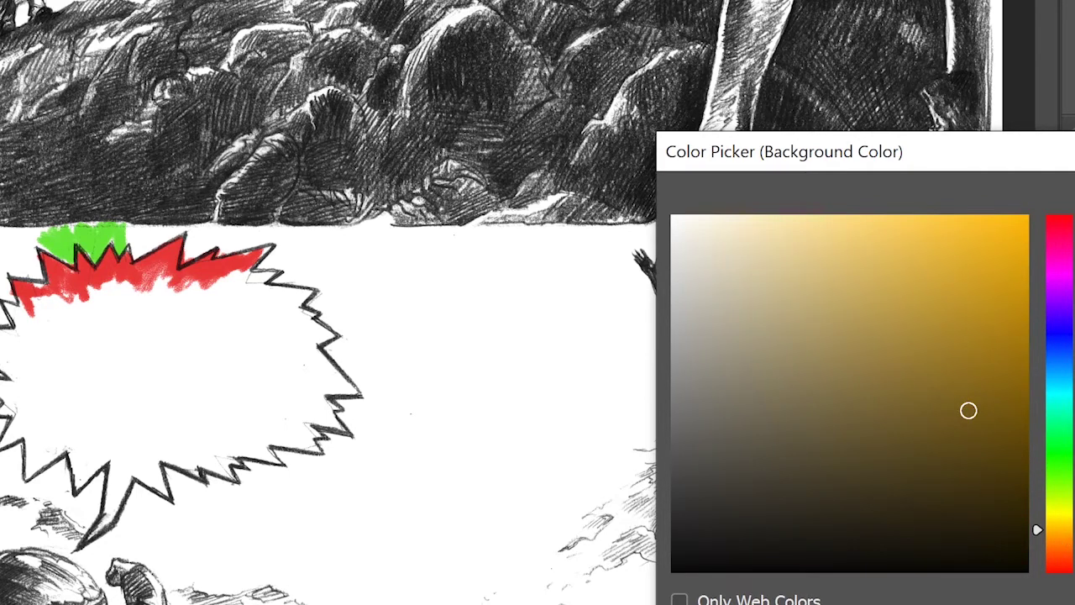